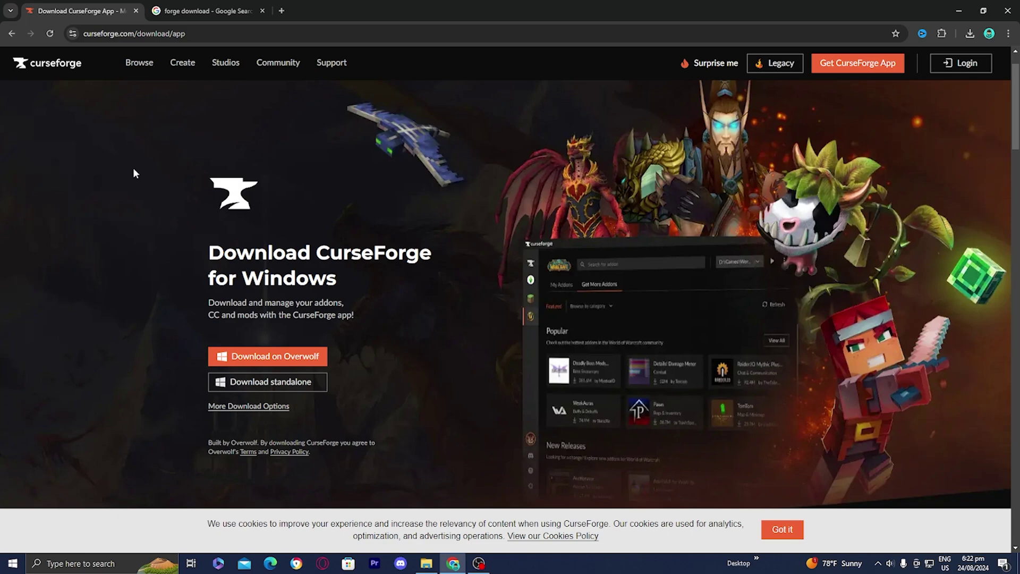
- Download 'CurseForge Windows - Installer.exe' (2.1 MB) using the Download standalone option
{"action": "left_click", "coordinate": [250, 383]}
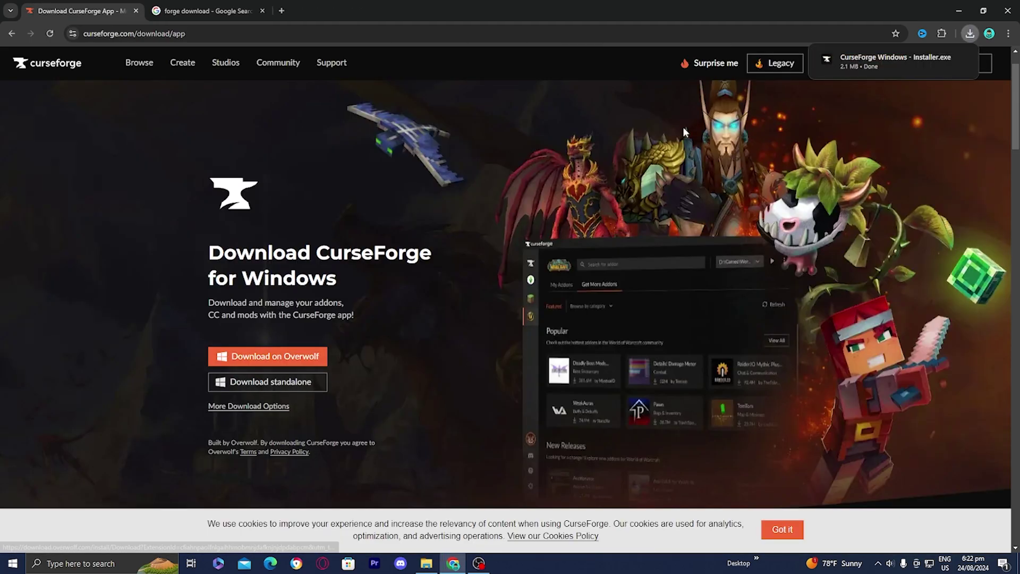
- Move 'CurseForge Windows - Installer.exe' from Chrome's downloads onto the desktop, then minimize Chrome
{"action": "left_click_drag", "start_coordinate": [638, 5], "coordinate": [557, 218]}
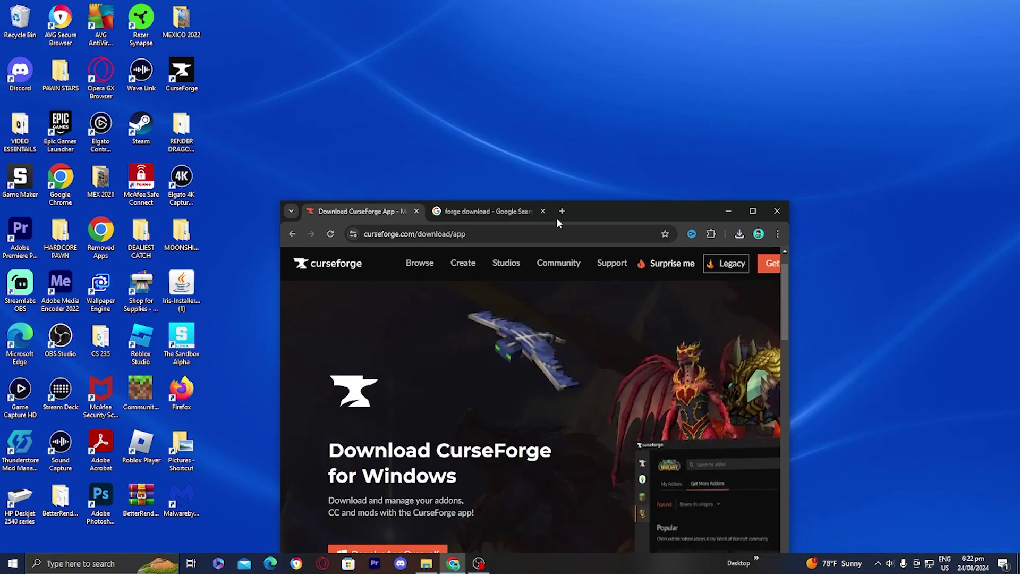
{"action": "left_click", "coordinate": [740, 234]}
{"action": "left_click_drag", "start_coordinate": [656, 279], "coordinate": [553, 170]}
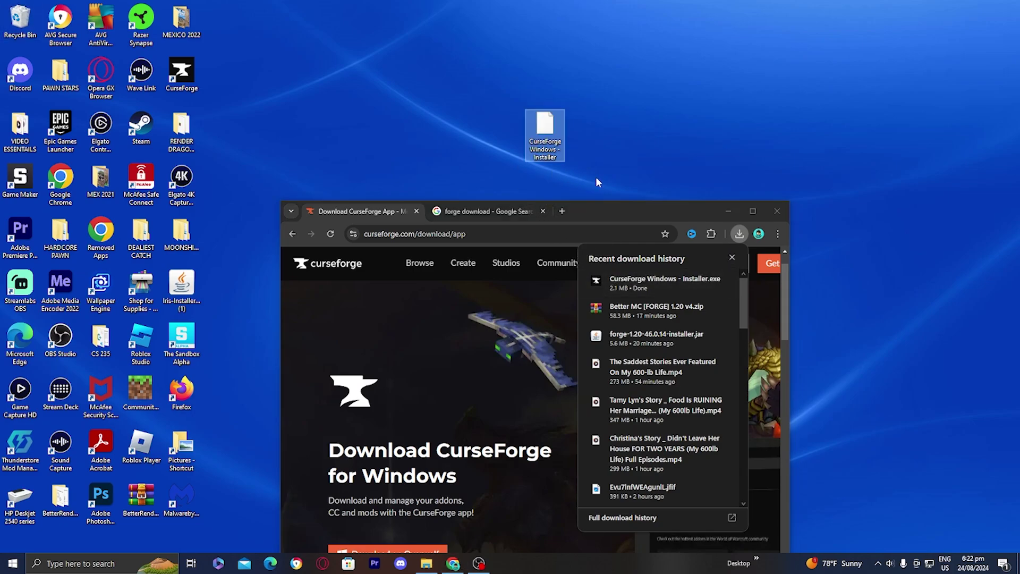
{"action": "left_click", "coordinate": [720, 205]}
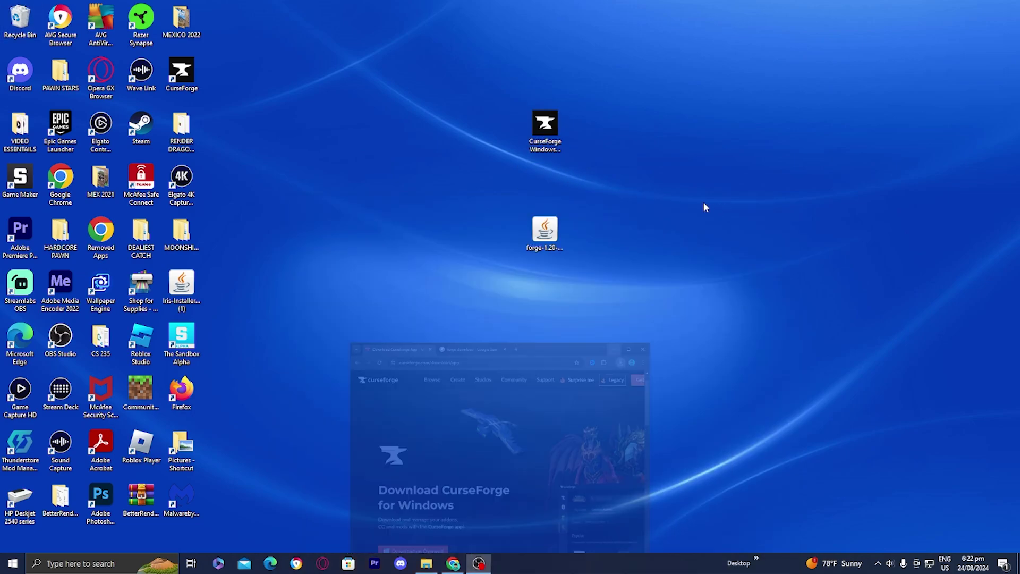
- Run the CurseForge installer, accept the terms of use, and install to the default folder
{"action": "double_click", "coordinate": [548, 138]}
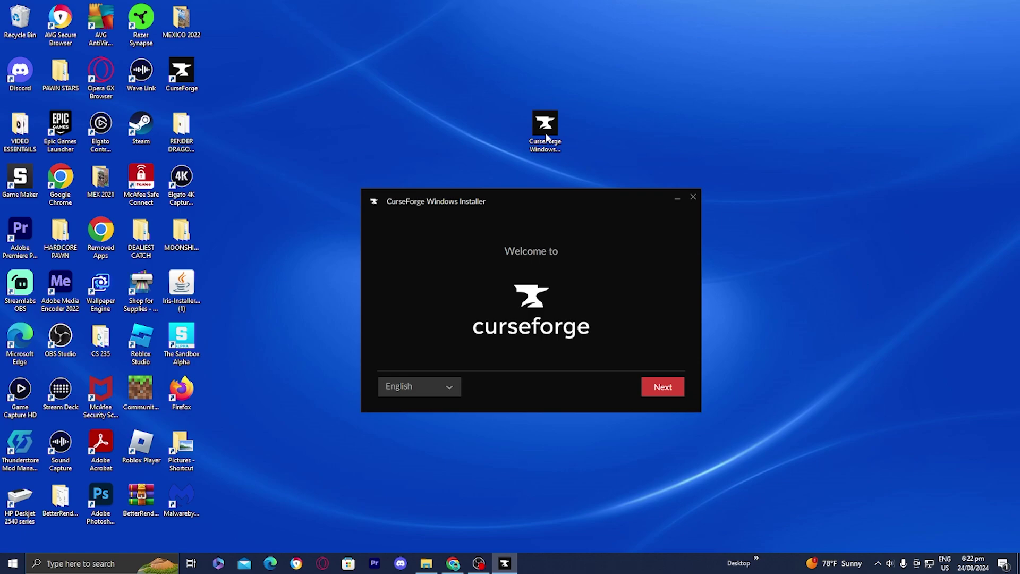
{"action": "left_click", "coordinate": [653, 389]}
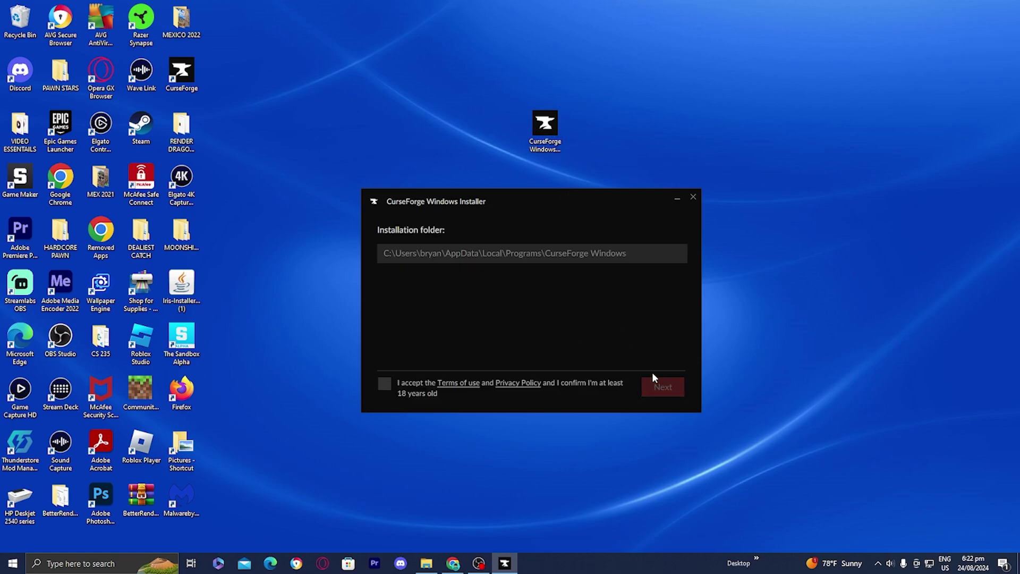
{"action": "left_click", "coordinate": [383, 387]}
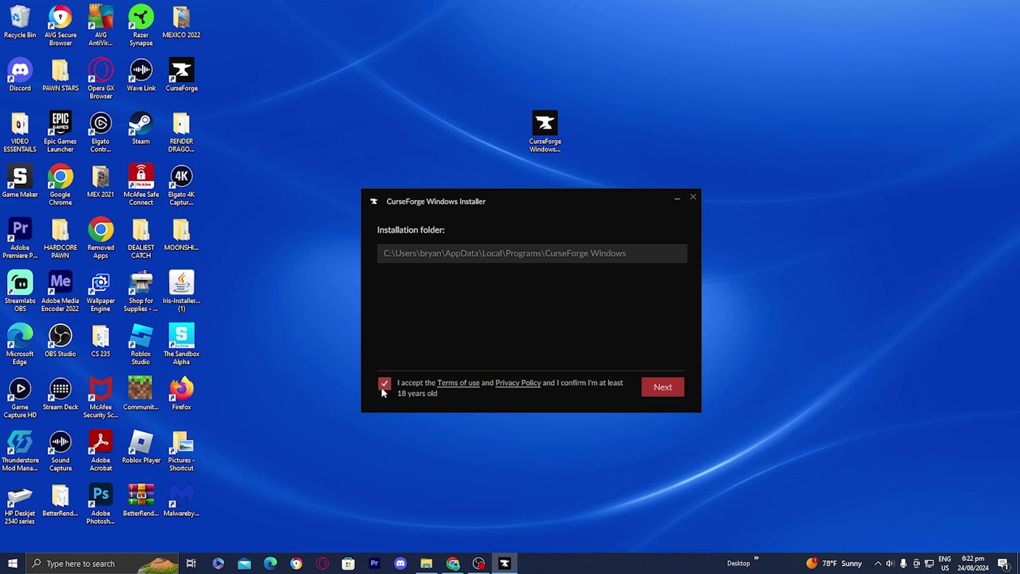
{"action": "left_click", "coordinate": [659, 391]}
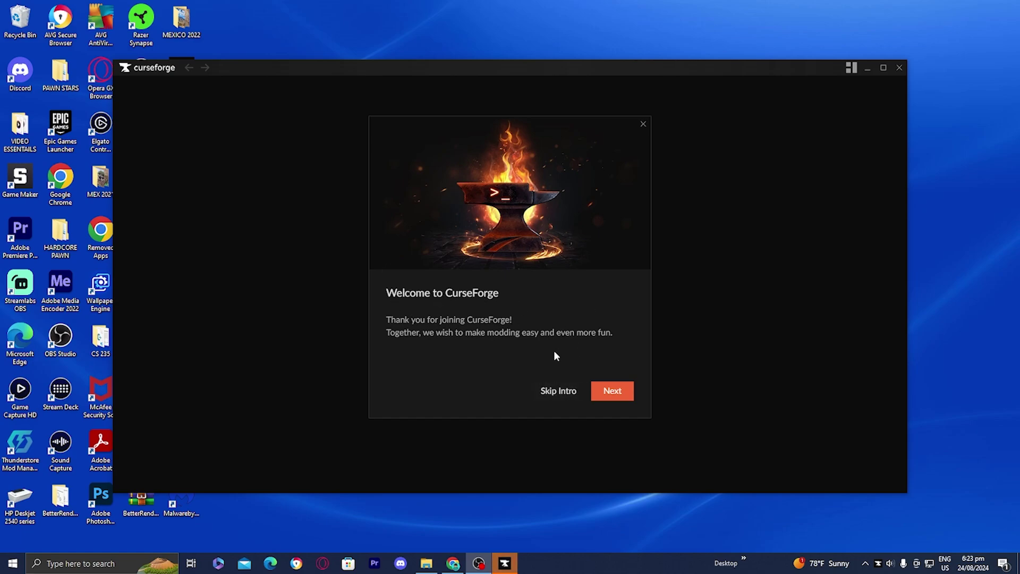
- Skip the CurseForge intro and open Minecraft's My Modpacks page
{"action": "left_click", "coordinate": [556, 390]}
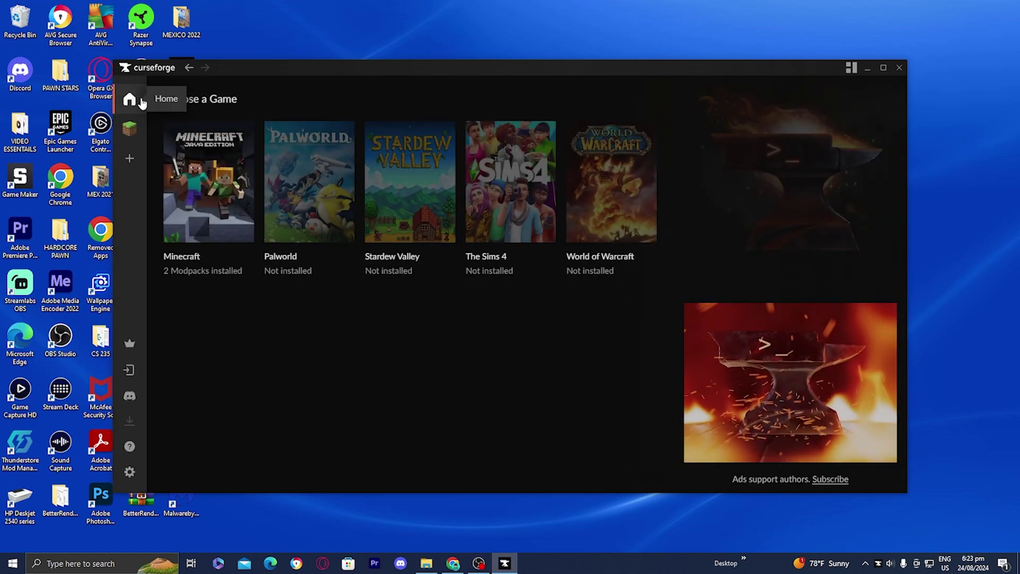
{"action": "left_click", "coordinate": [197, 195]}
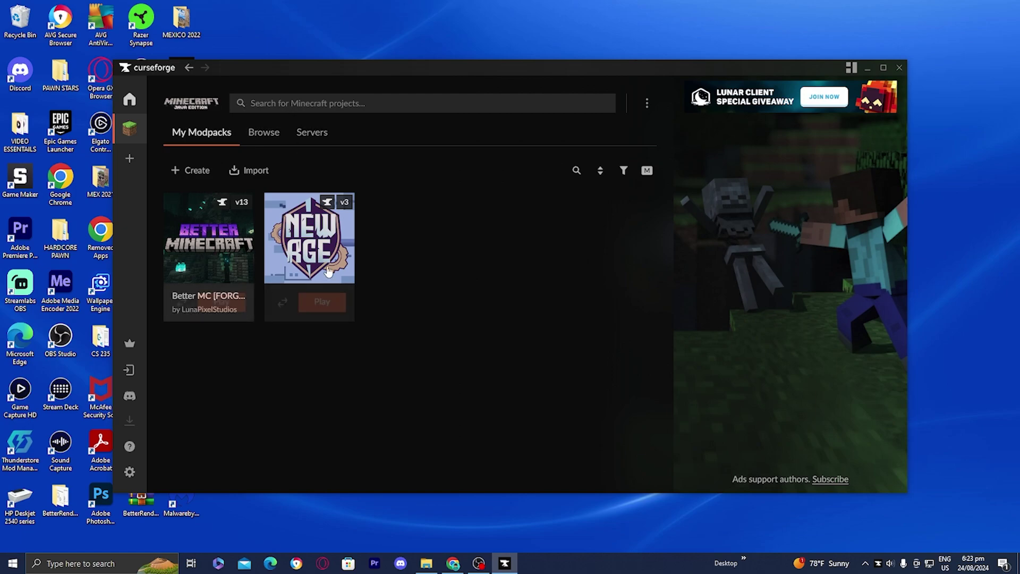
- Search Minecraft projects for 'BMC1' to list the Better MC Fabric and Forge modpacks
{"action": "mouse_move", "coordinate": [183, 257]}
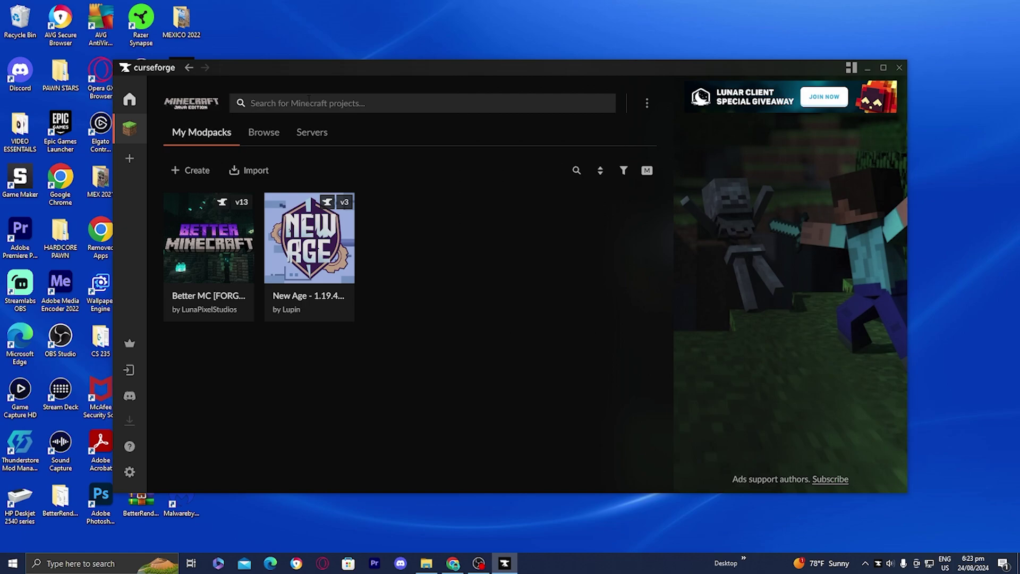
{"action": "left_click", "coordinate": [308, 99]}
{"action": "type", "text": "BMC1"}
{"action": "key", "text": "Return"}
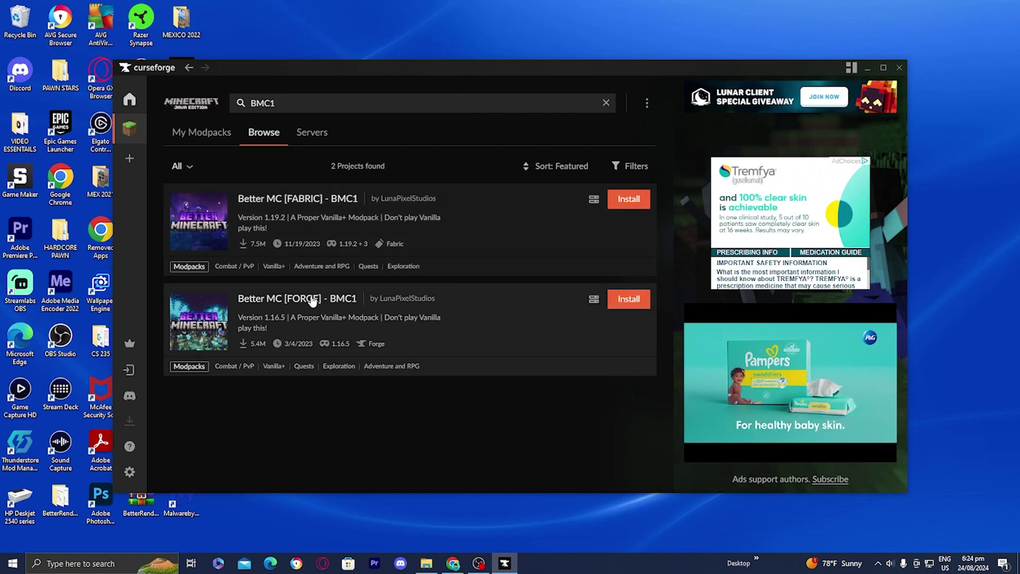
- Install Better MC [FORGE] - BMC1, then play it to open the Minecraft Launcher
{"action": "left_click", "coordinate": [629, 300]}
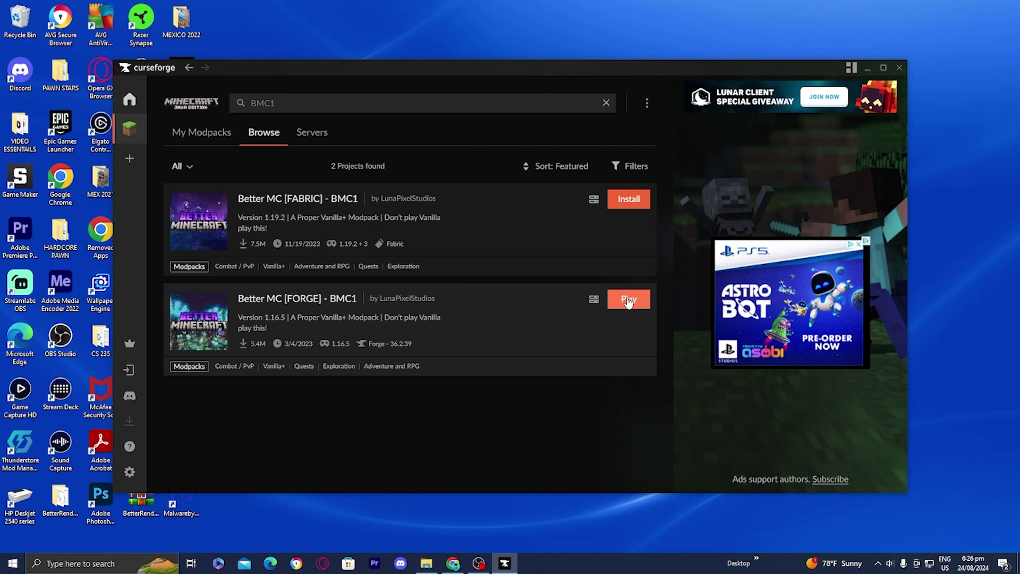
{"action": "left_click", "coordinate": [628, 300]}
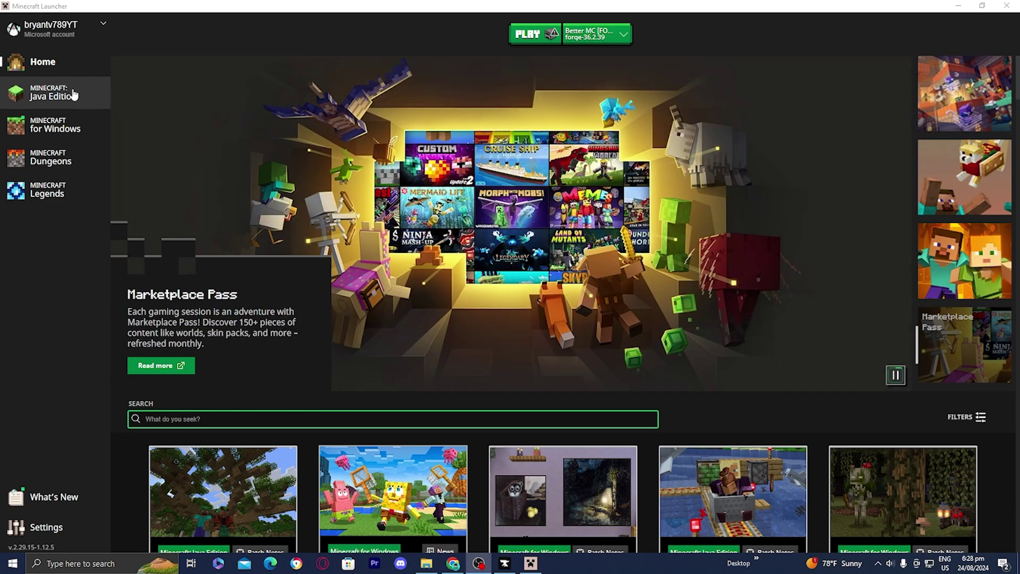
- Choose the Better MC [FORGE] - BMC1 installation in Java Edition and request PLAY
{"action": "left_click", "coordinate": [35, 94]}
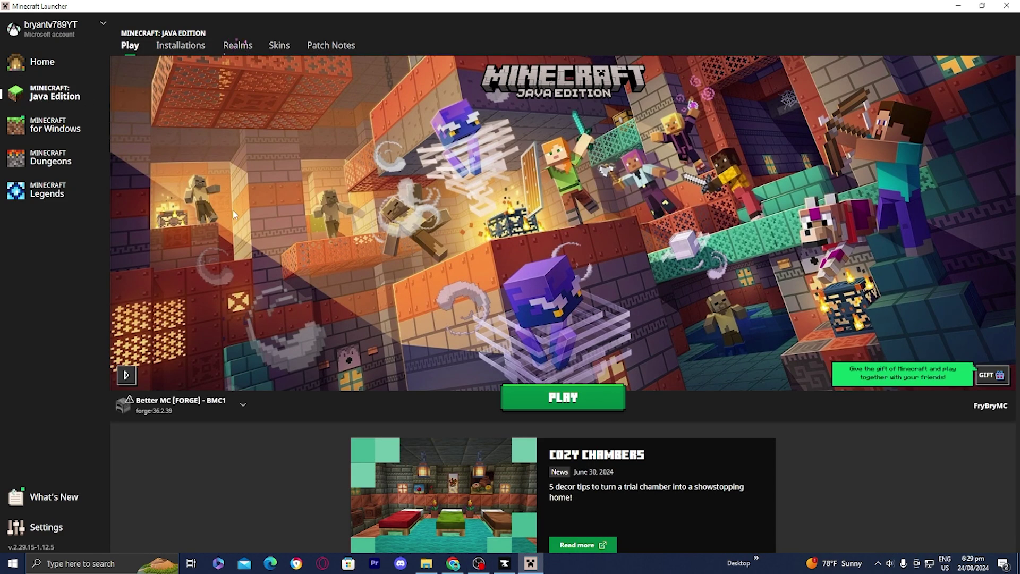
{"action": "left_click", "coordinate": [185, 407]}
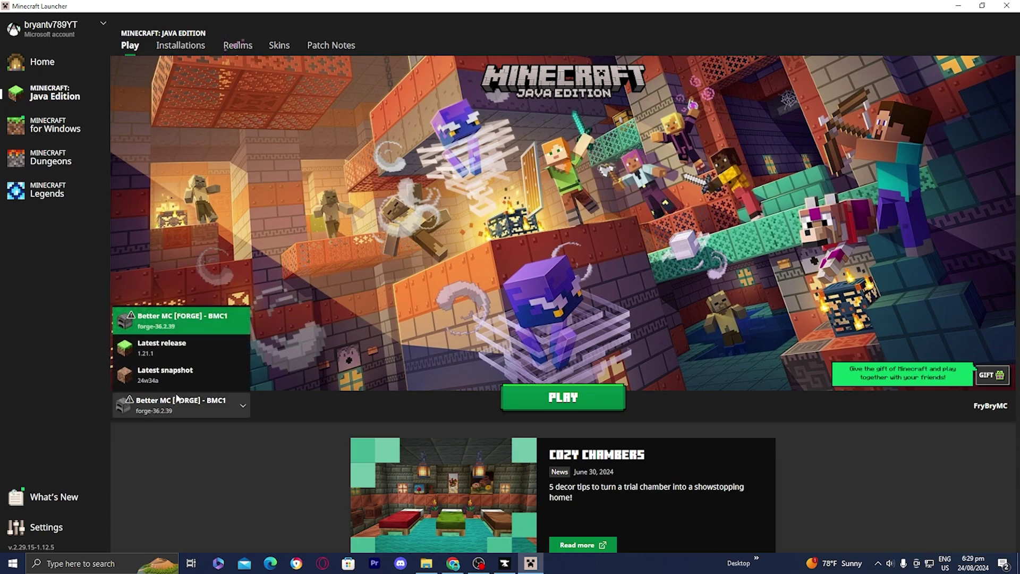
{"action": "left_click", "coordinate": [193, 321]}
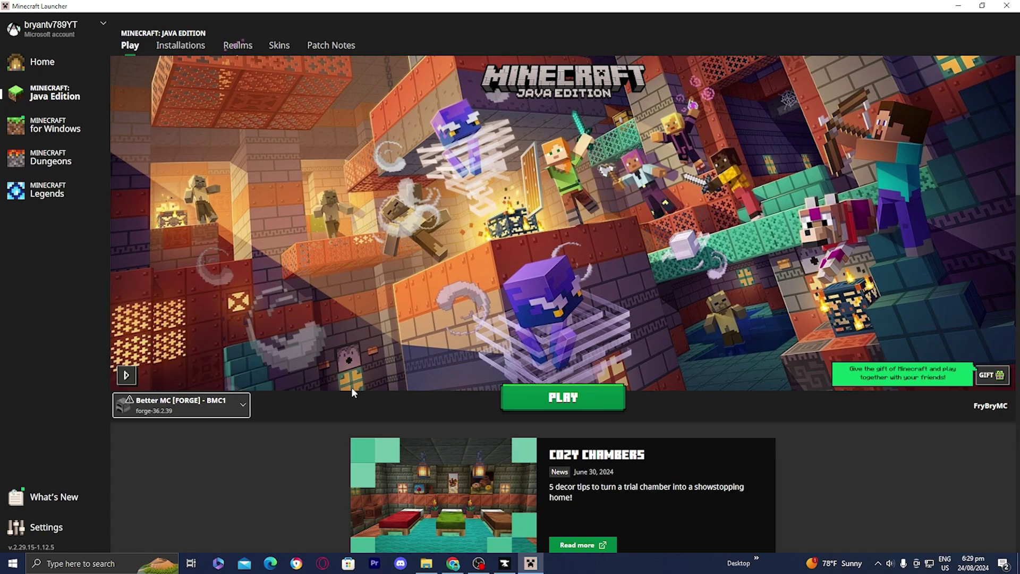
{"action": "left_click", "coordinate": [557, 399]}
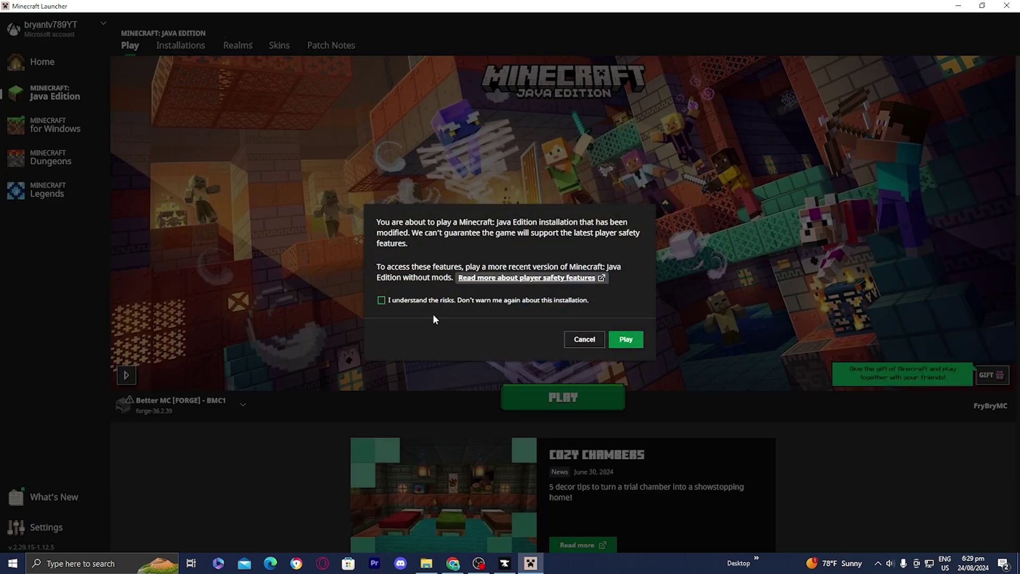
- Accept 'I understand the risks' and confirm Play to reach the Better Minecraft 1.16.5 title screen
{"action": "left_click", "coordinate": [382, 301]}
{"action": "left_click", "coordinate": [626, 339]}
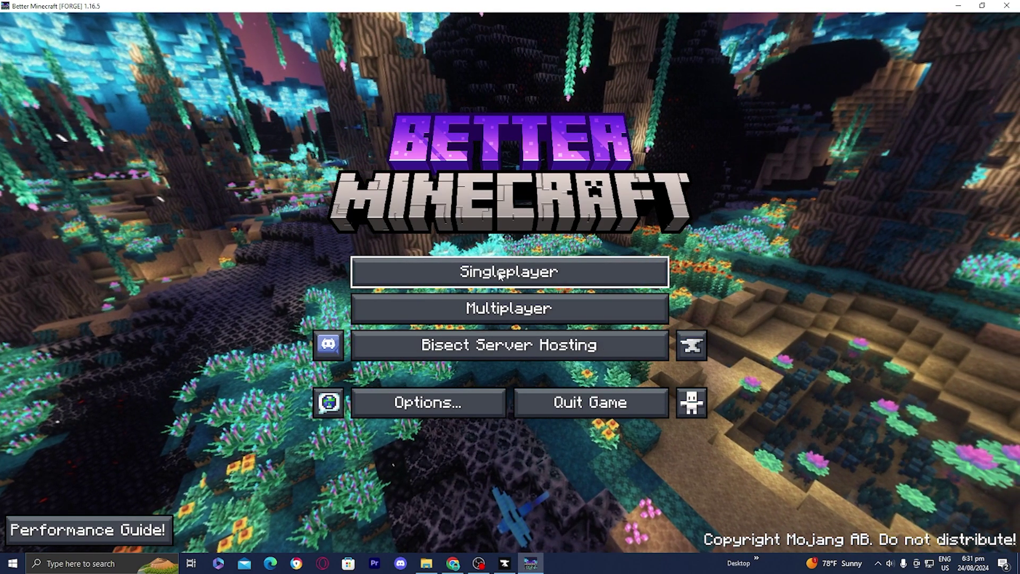
- Create a singleplayer world named New World after cycling its game mode
{"action": "left_click", "coordinate": [499, 273]}
{"action": "left_click", "coordinate": [428, 192]}
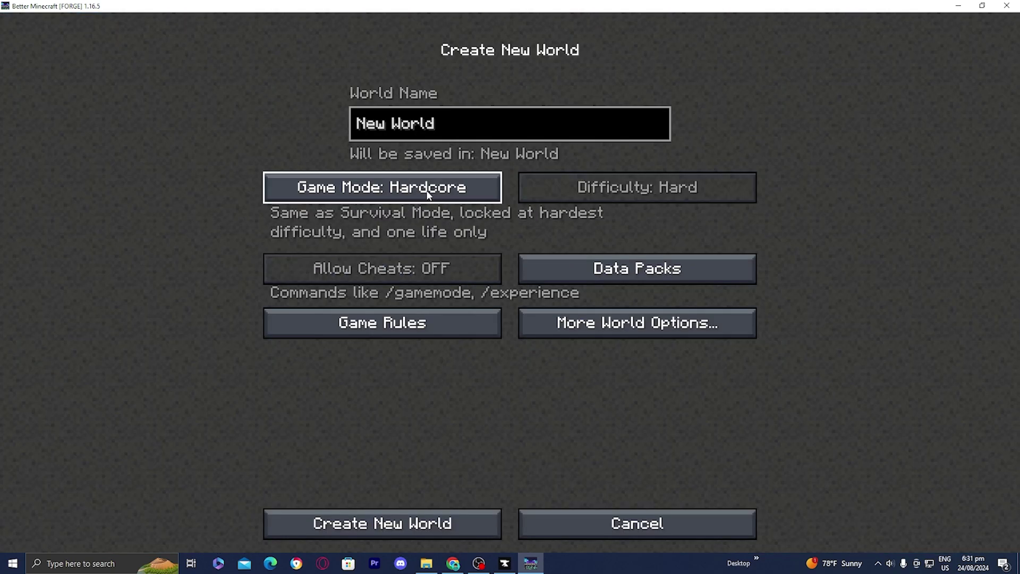
{"action": "left_click", "coordinate": [428, 193]}
{"action": "left_click", "coordinate": [428, 195]}
{"action": "left_click", "coordinate": [393, 514]}
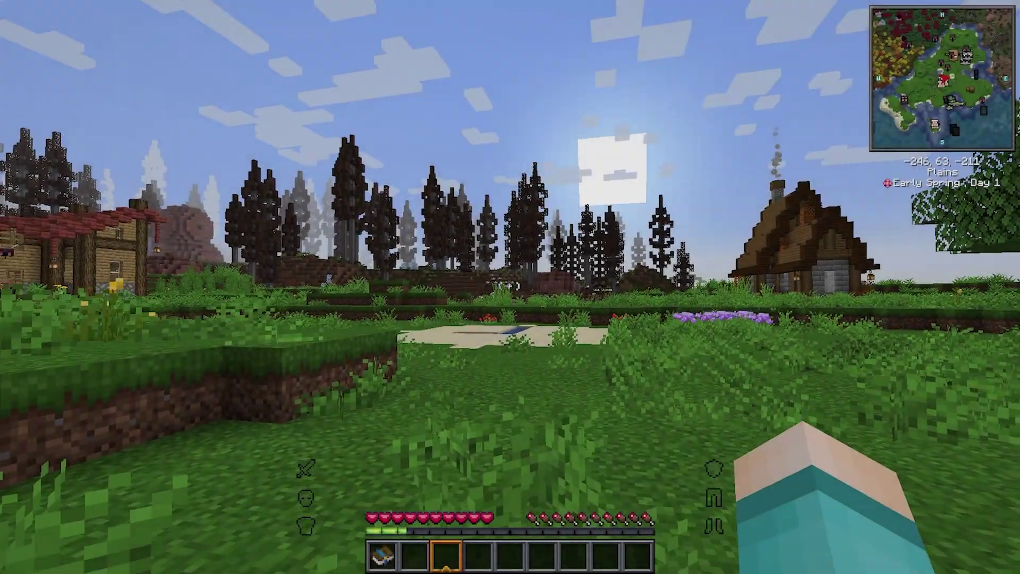
- Walk across the plains through the village to -213, 64, -231, switching to hotbar slot 2
{"action": "key", "text": "w"}
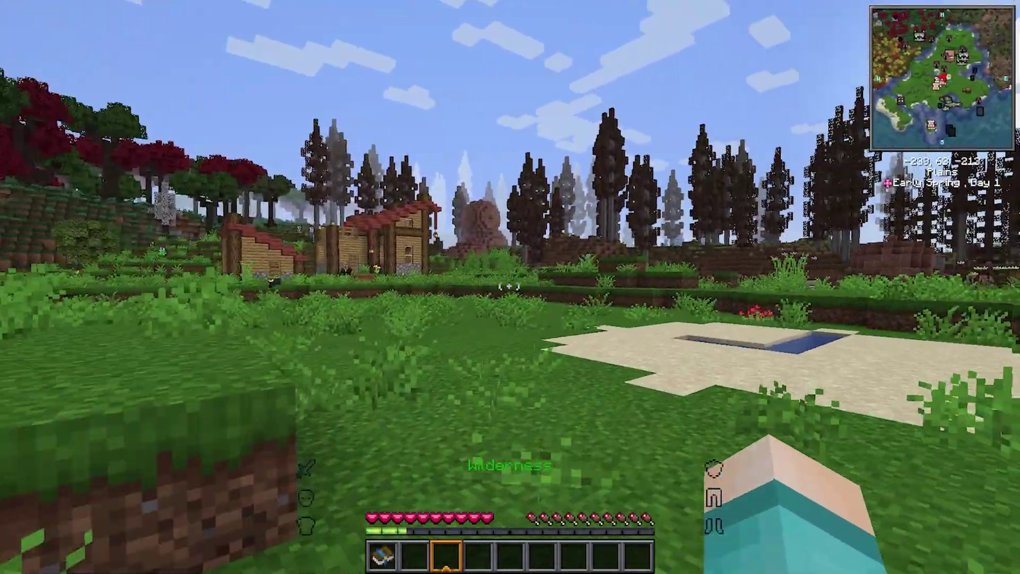
{"action": "key", "text": "w"}
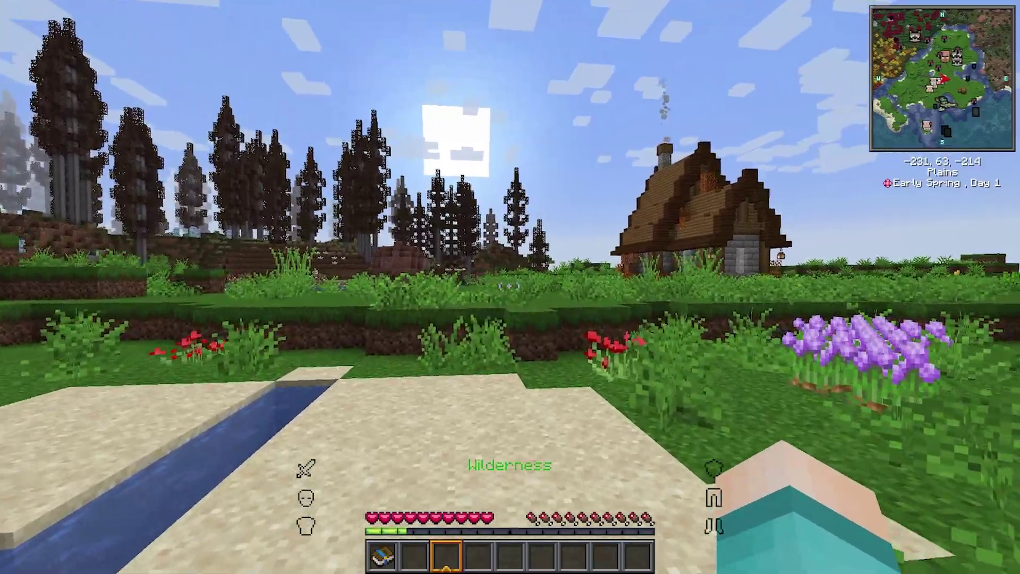
{"action": "key", "text": "w"}
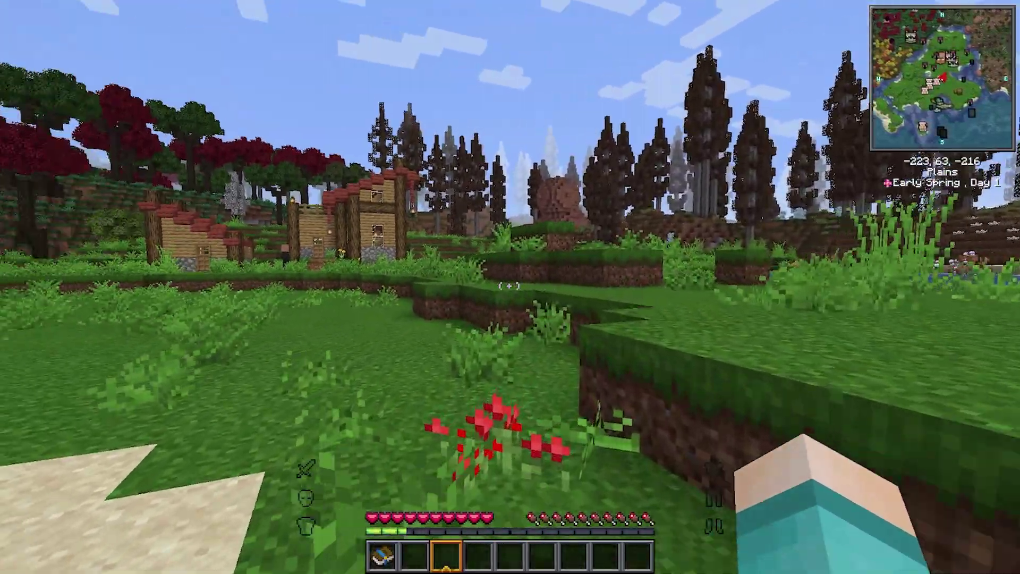
{"action": "key", "text": "w"}
{"action": "key", "text": "2"}
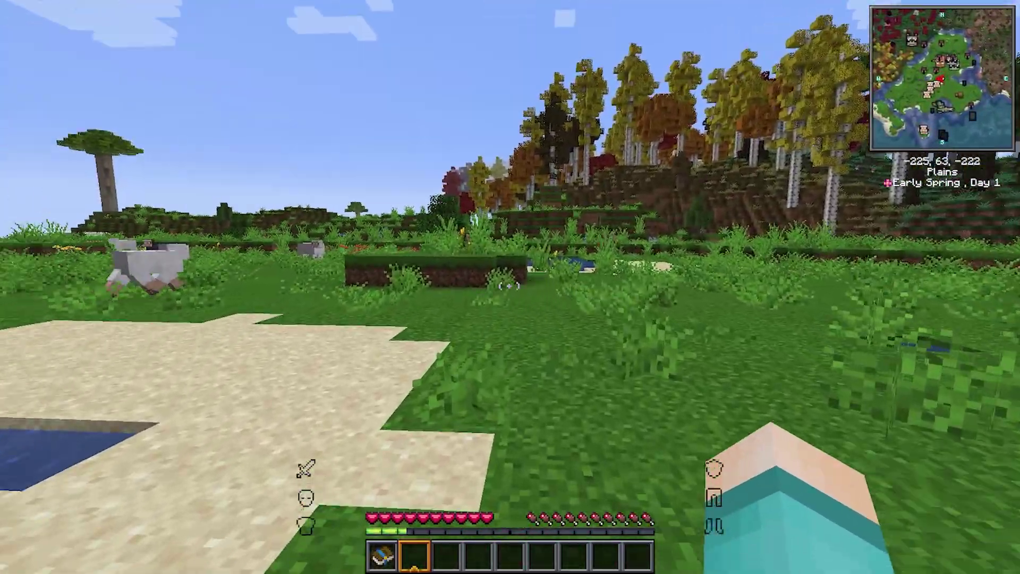
{"action": "key", "text": "w"}
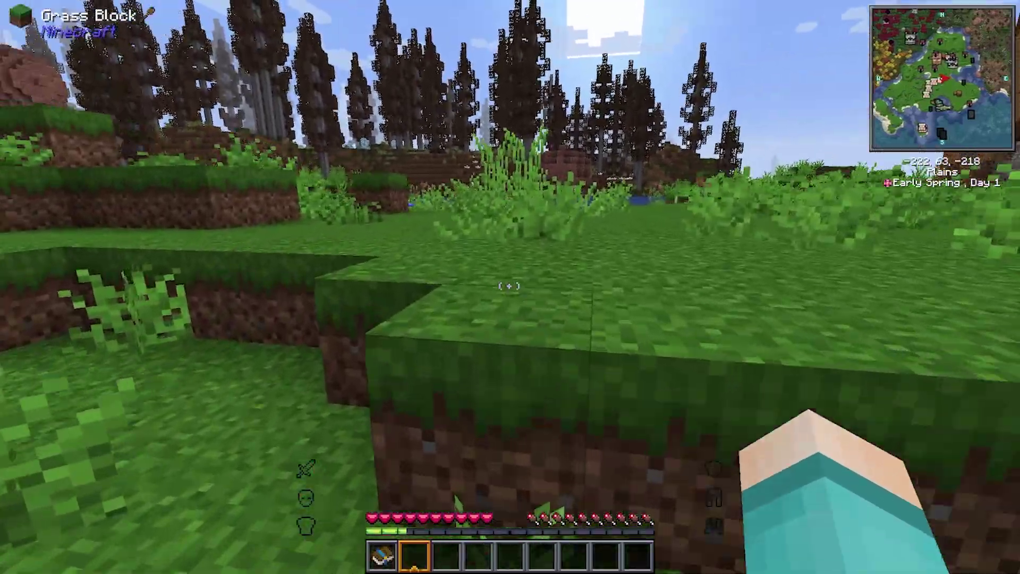
{"action": "key", "text": "w"}
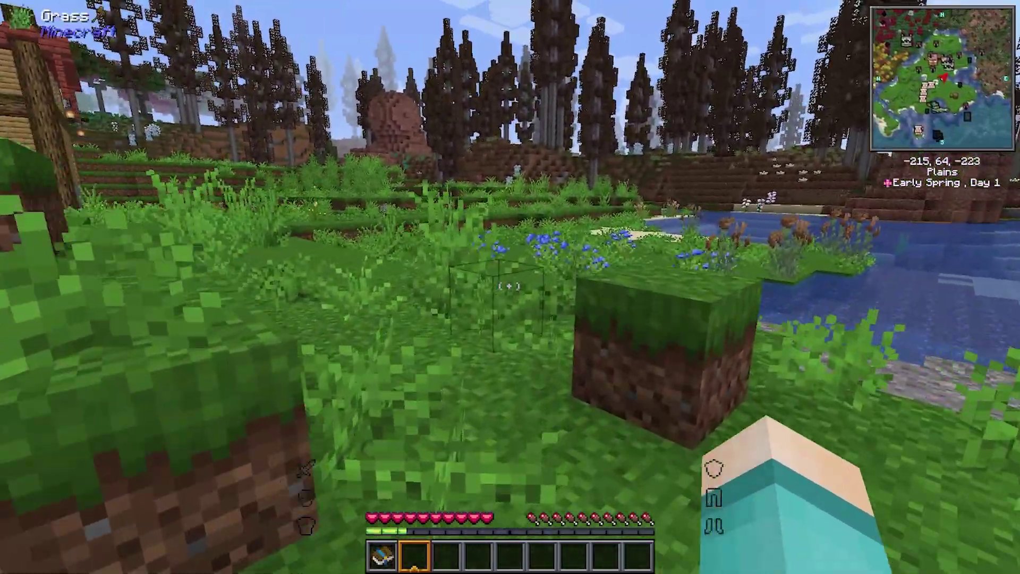
{"action": "key", "text": "w"}
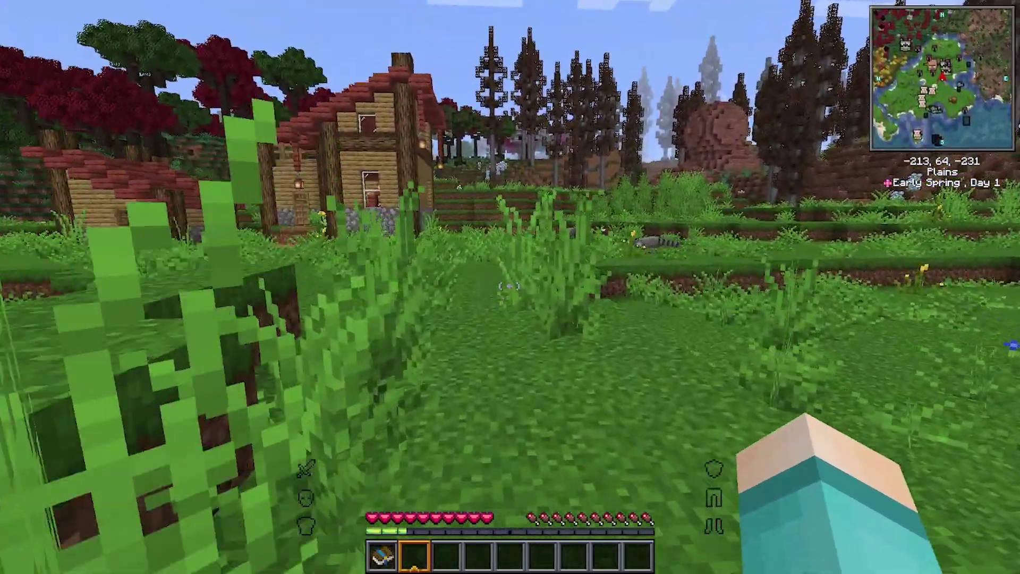